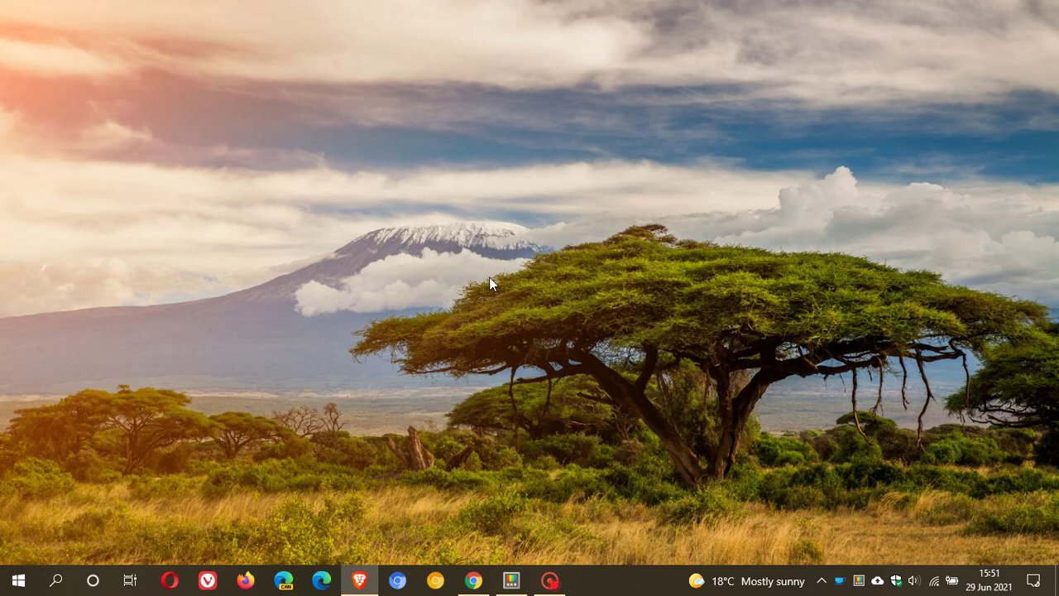
click(511, 579)
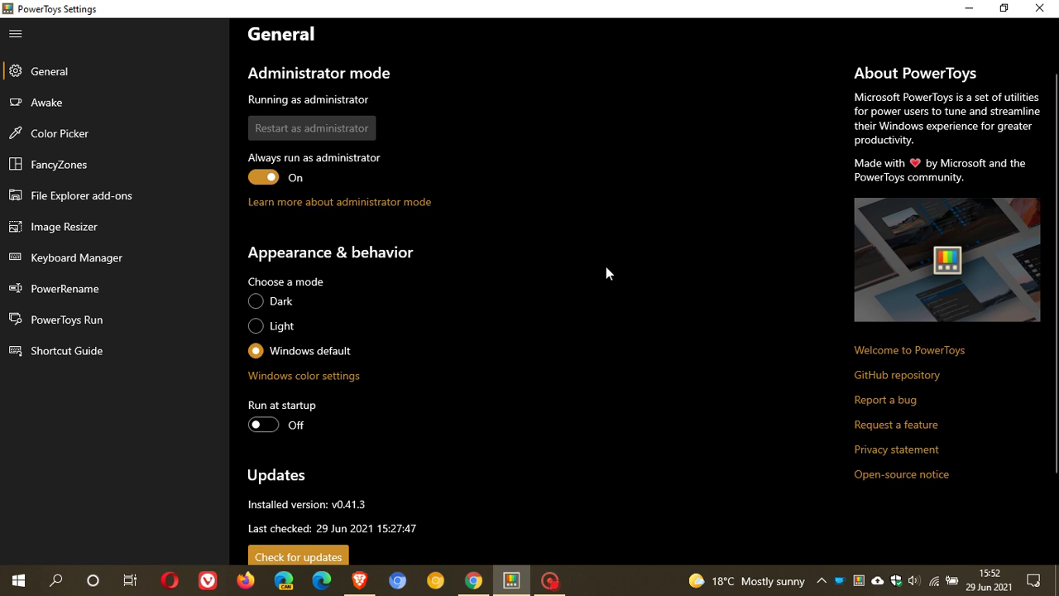
- Open the Awake page, uncheck Keep screen on, and minimize PowerToys Settings
click(82, 112)
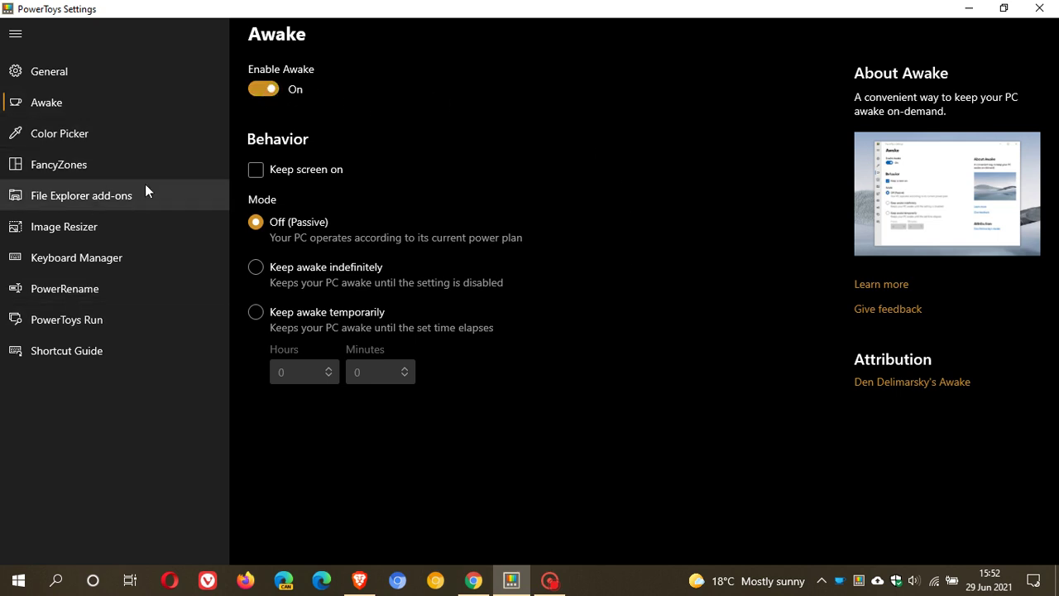
click(258, 171)
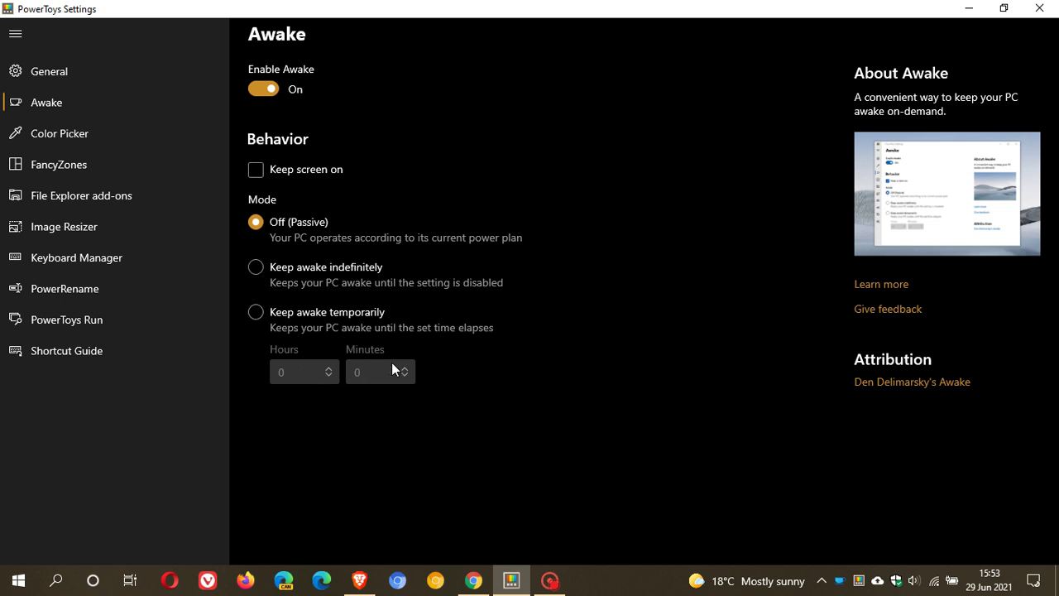
click(969, 8)
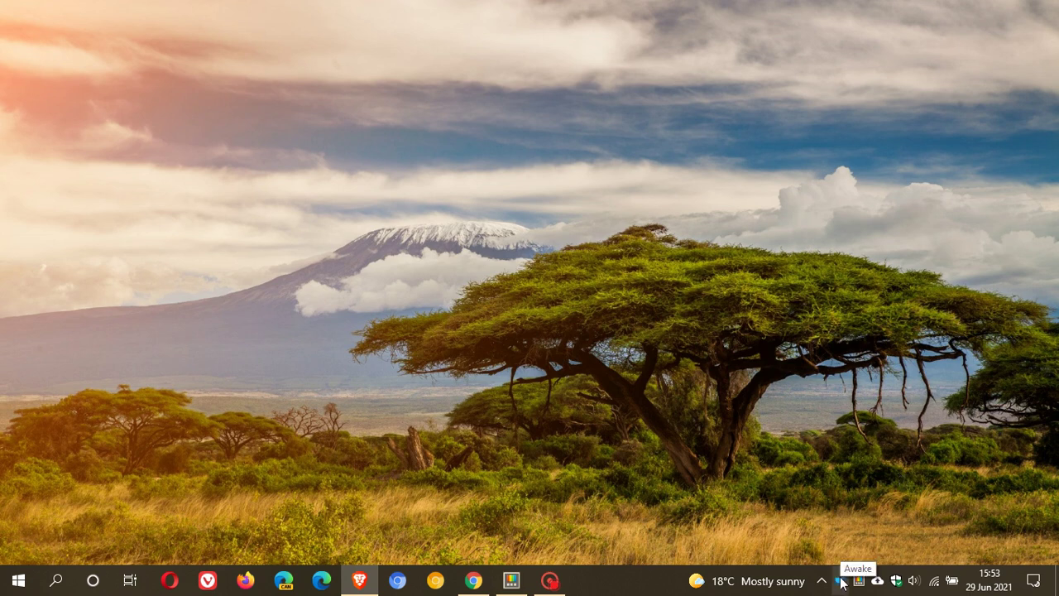
- Open Awake's system-tray menu showing Mode, Keep screen on and Exit
click(509, 583)
click(507, 585)
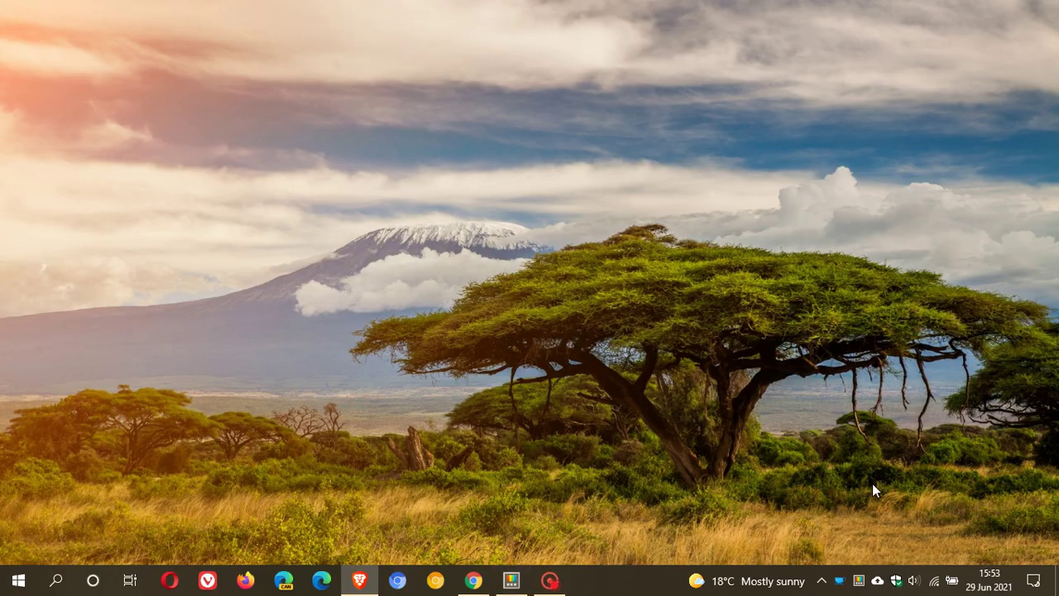
right_click(839, 583)
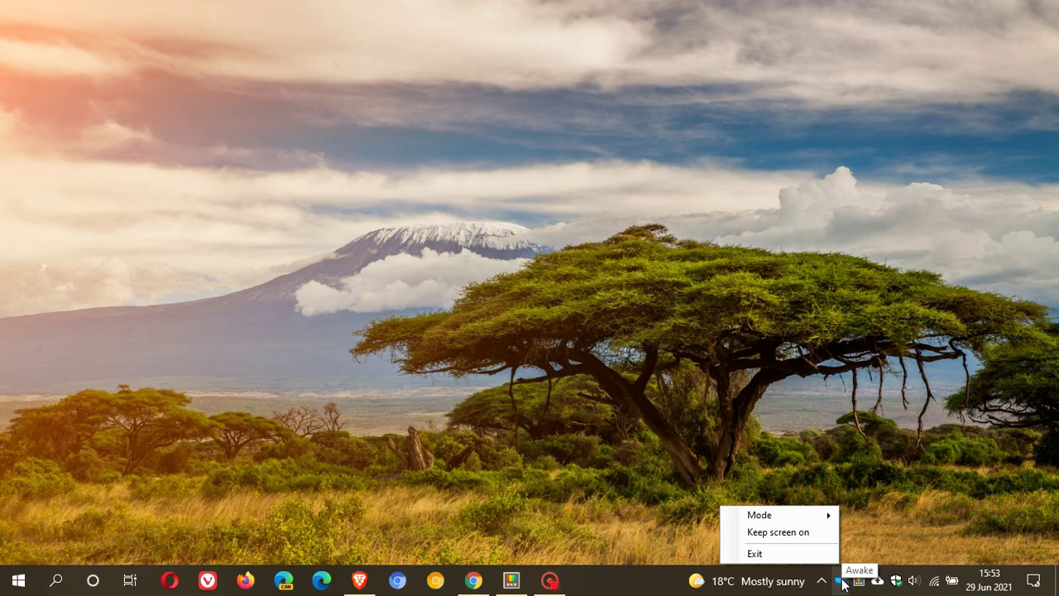
- Start an update check for PowerToys v0.41.3 from the General settings page
click(511, 580)
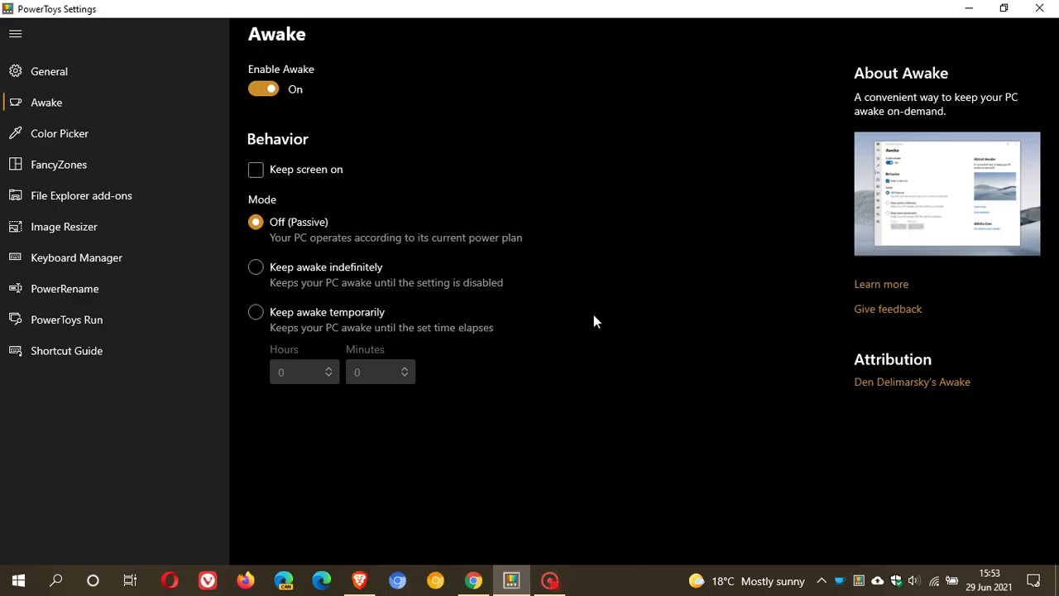
click(78, 74)
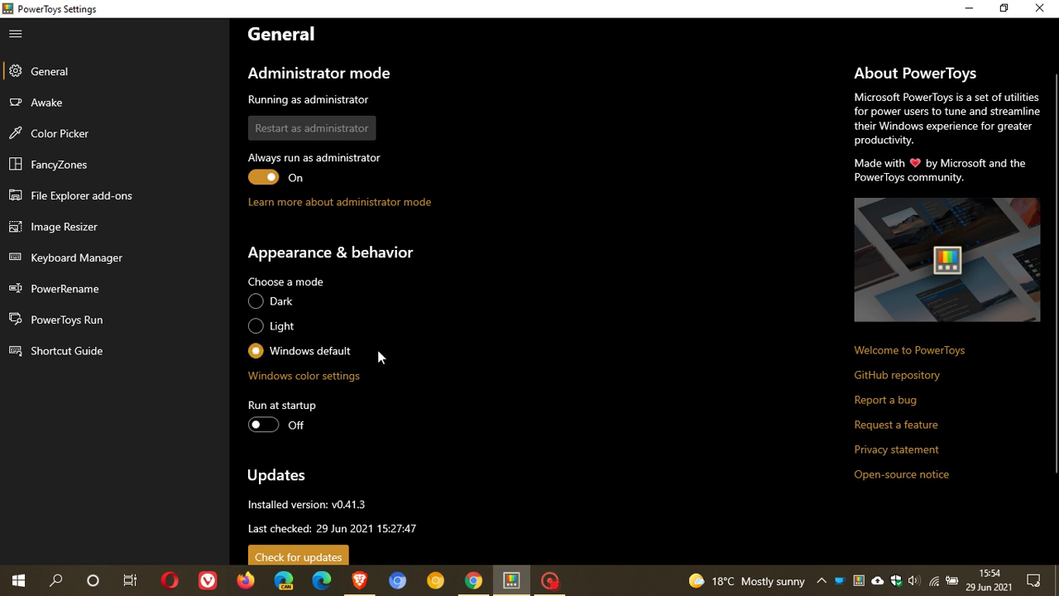
scroll(642, 323, down, 2)
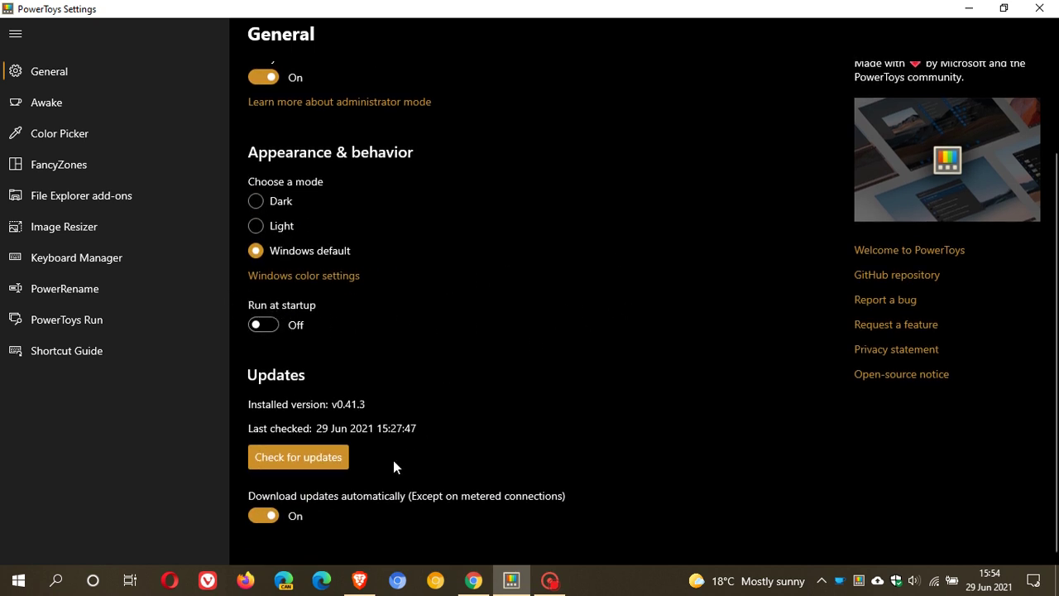
click(319, 457)
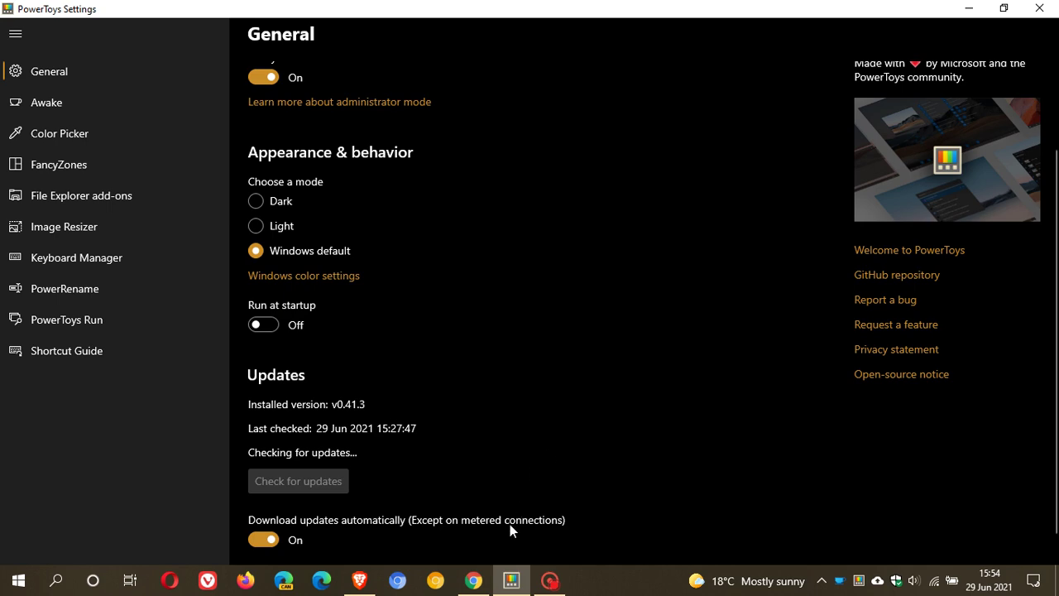
- Bring up the GitHub Release v0.41.2 notes in Chrome, scrolled to the top
click(473, 579)
scroll(607, 355, up, 5)
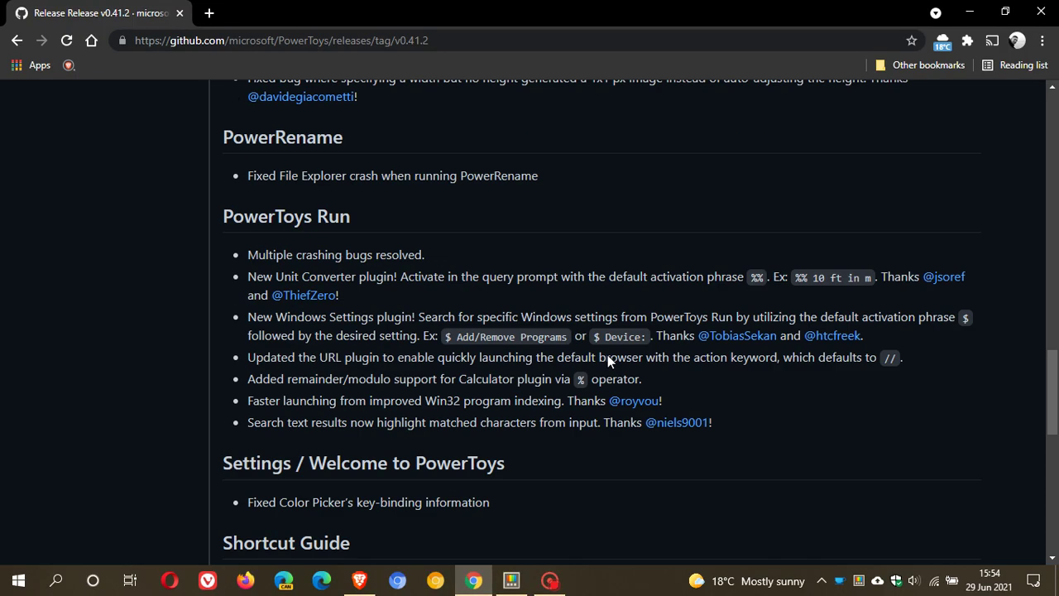
scroll(607, 355, up, 3)
scroll(607, 355, up, 4)
scroll(607, 355, up, 8)
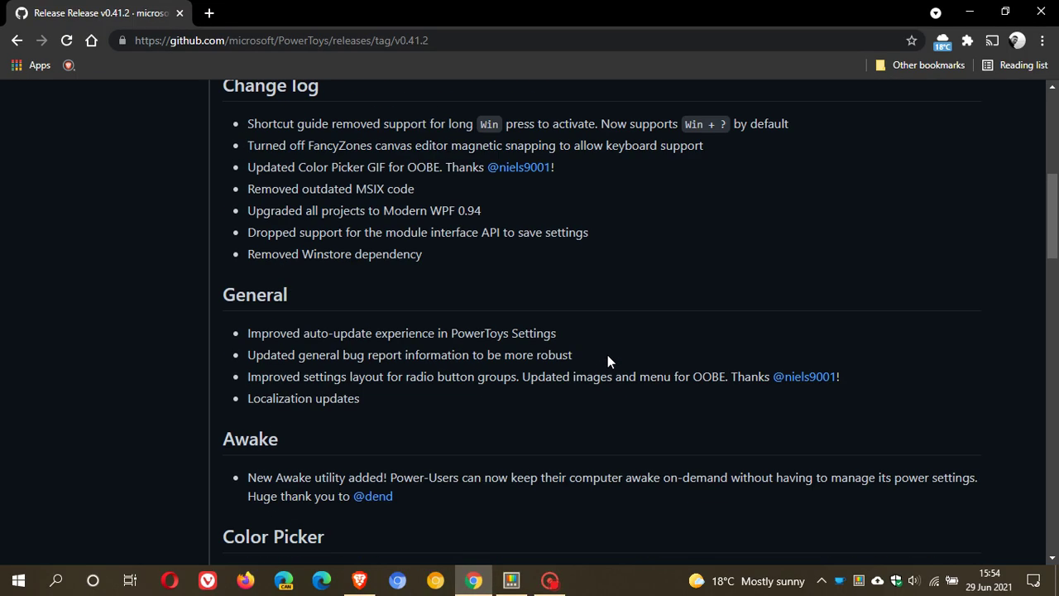
scroll(607, 355, up, 5)
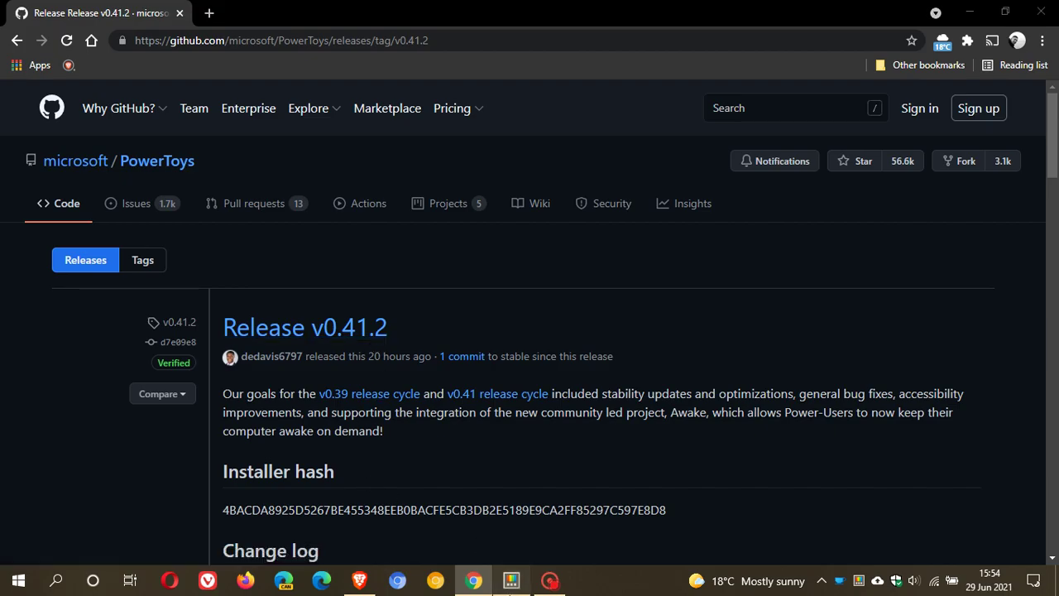
- Glance at PowerToys Settings, then return to Chrome and scroll into the v0.41.2 notes
click(512, 580)
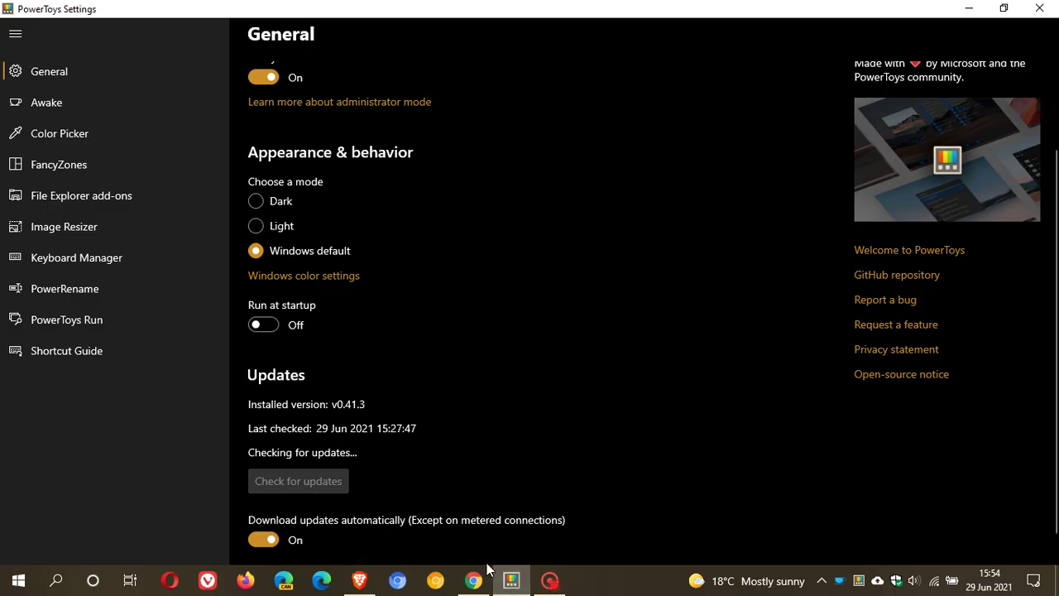
mouse_move(473, 580)
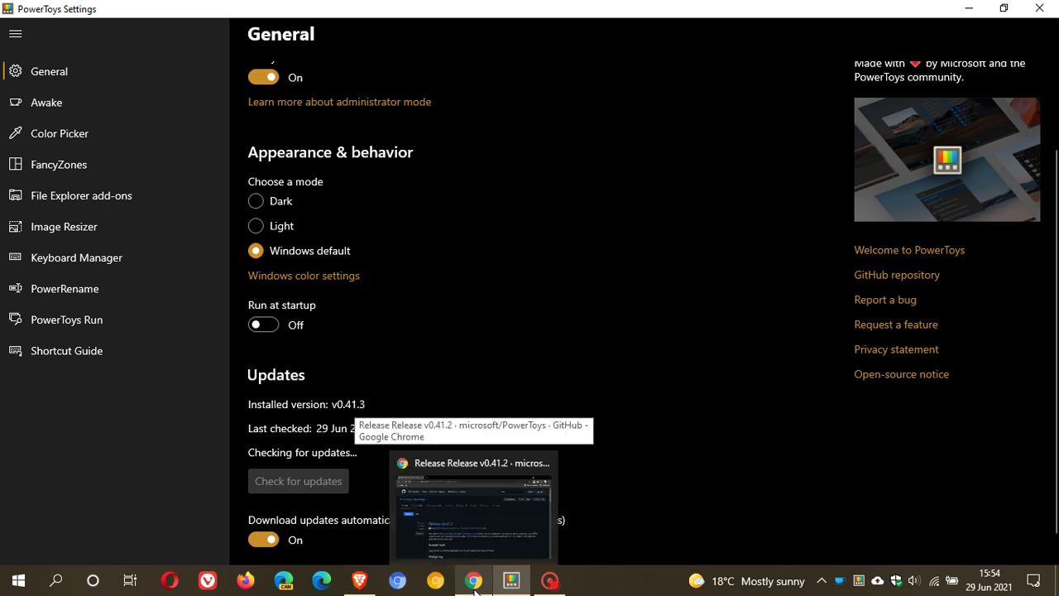
click(474, 581)
scroll(616, 355, down, 3)
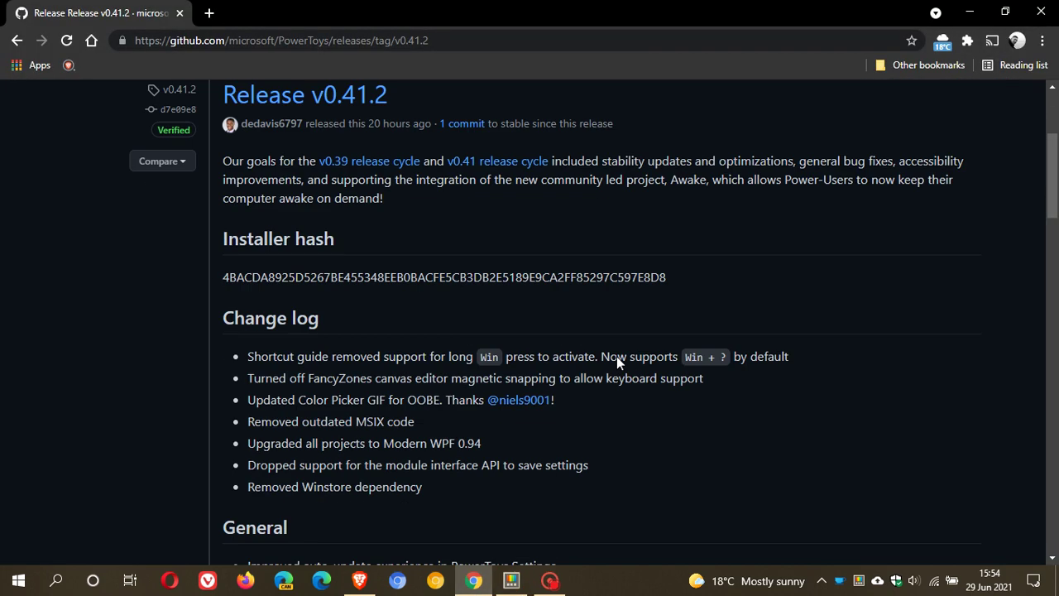
scroll(616, 354, down, 1)
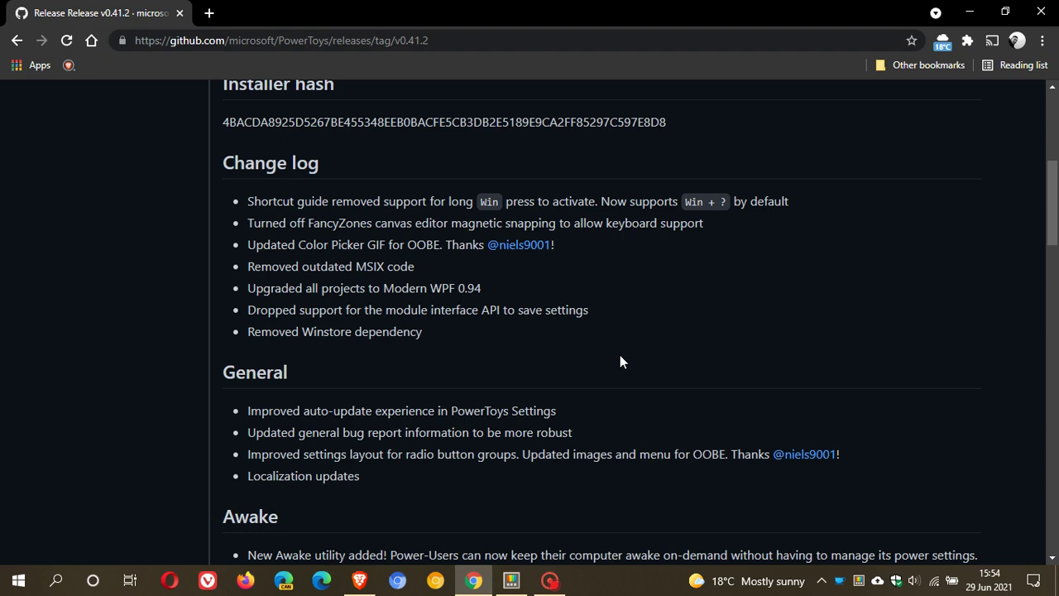
scroll(620, 355, down, 1)
scroll(639, 343, down, 2)
- Read down the change log to the new Awake entry, then scroll back to the top
scroll(579, 348, up, 1)
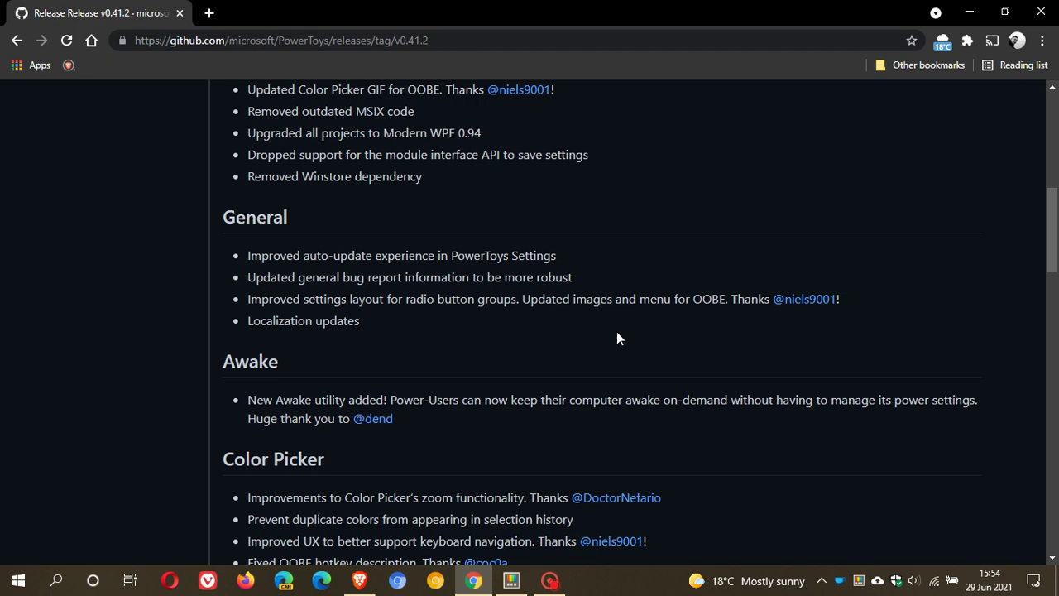
scroll(666, 331, down, 3)
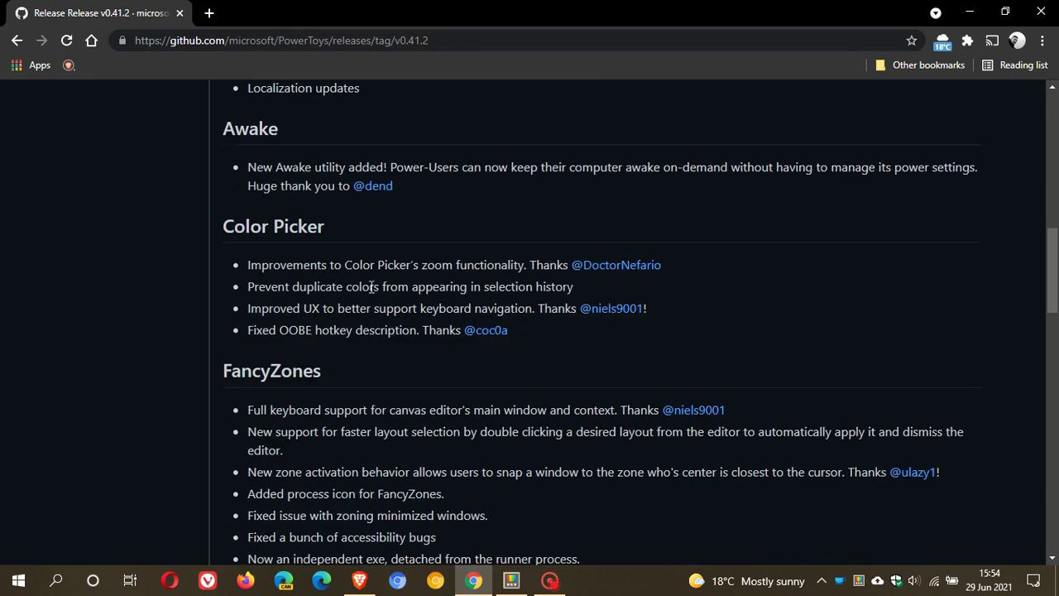
scroll(672, 301, down, 3)
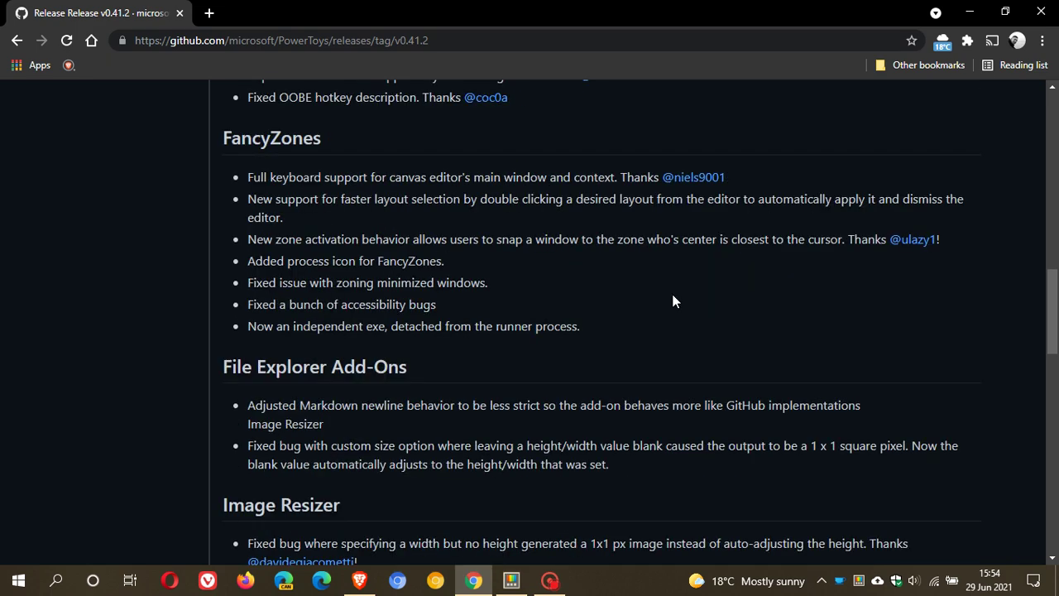
scroll(607, 300, down, 1)
scroll(579, 290, down, 2)
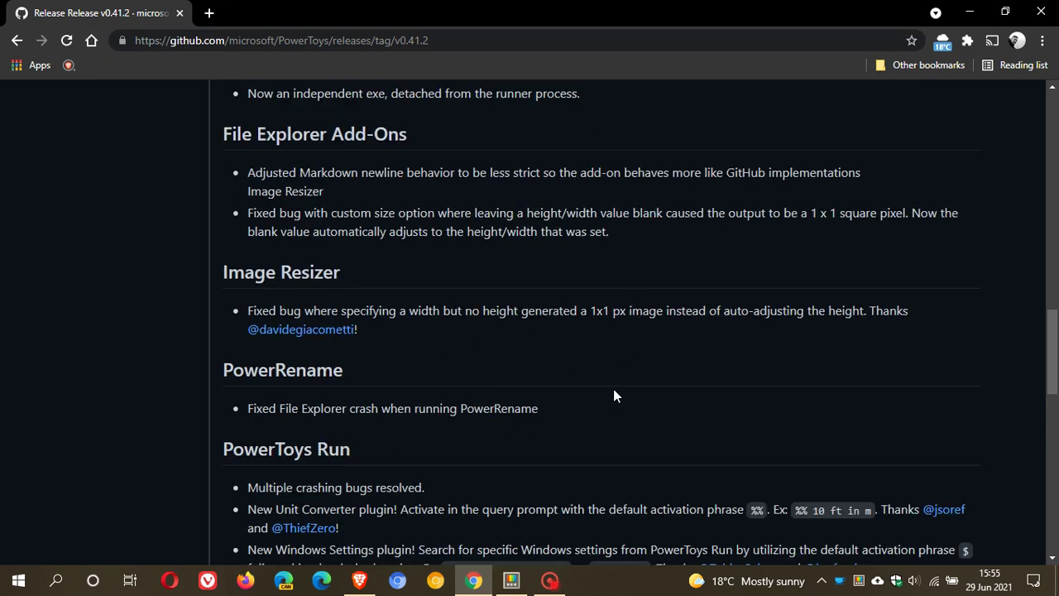
scroll(634, 378, down, 3)
scroll(634, 378, down, 1)
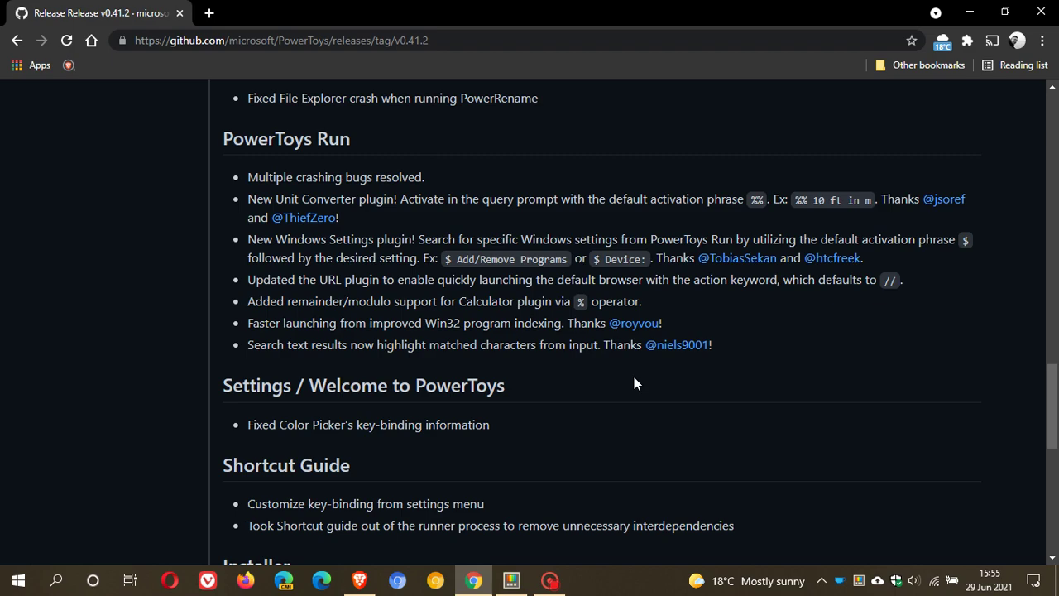
scroll(634, 380, up, 1)
scroll(634, 380, up, 6)
scroll(634, 381, up, 10)
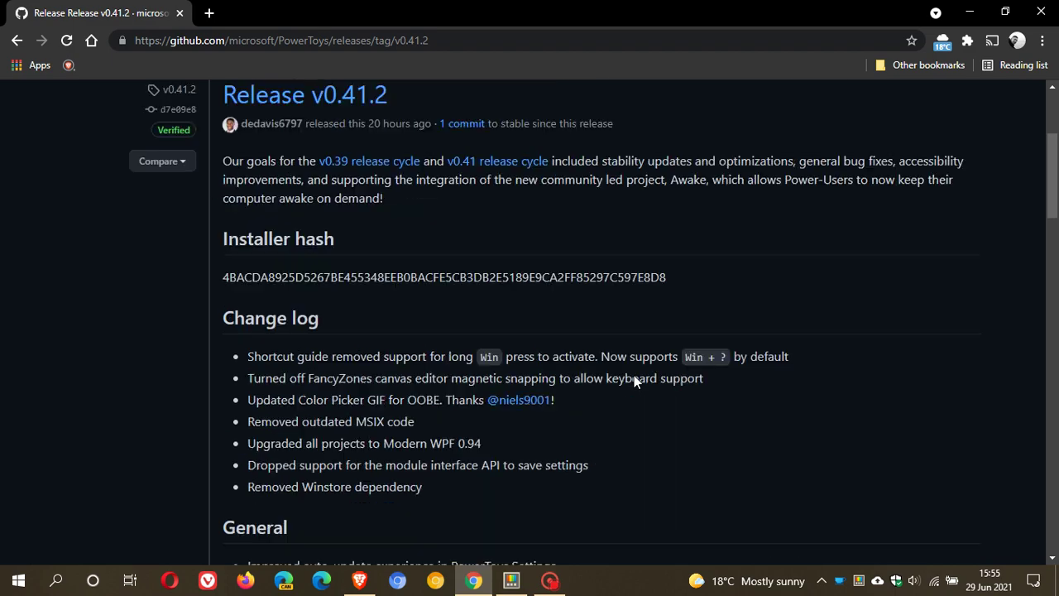
scroll(633, 380, up, 3)
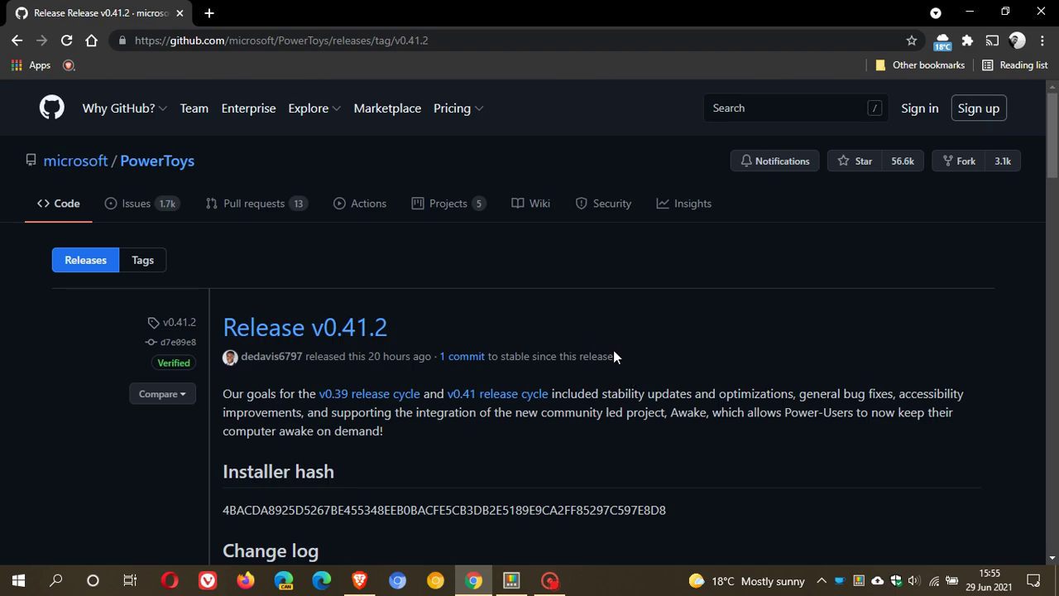
- Minimize Chrome, revisit the Awake page in PowerToys Settings, then minimize the settings window
click(969, 12)
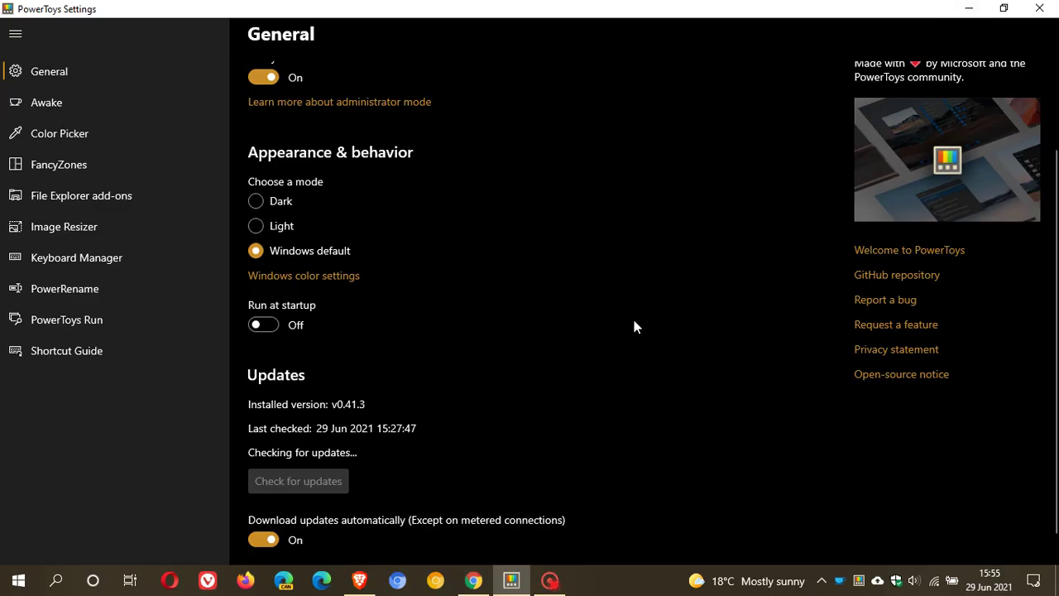
scroll(625, 301, up, 2)
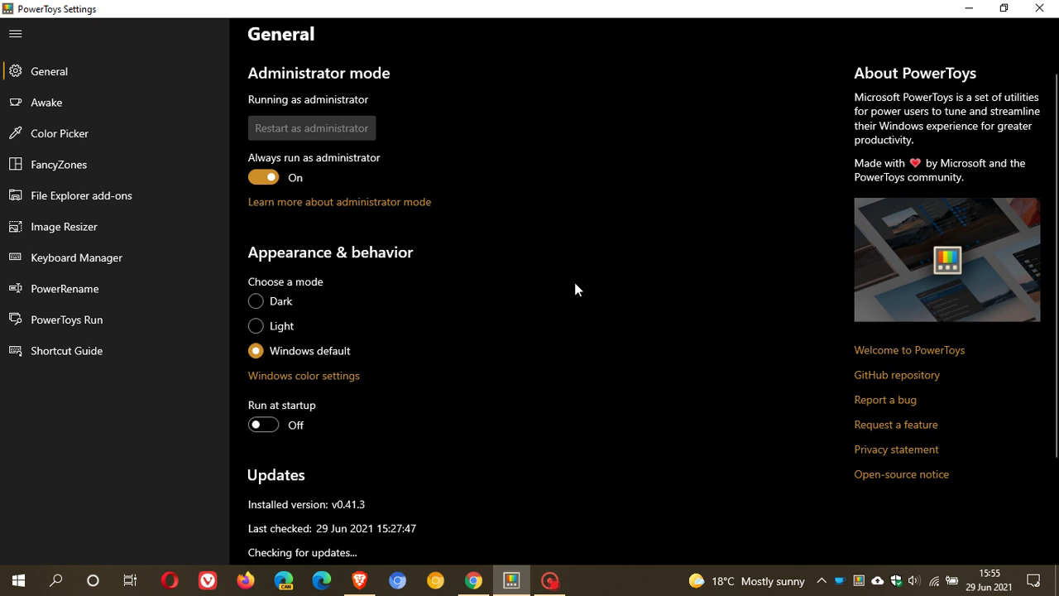
click(44, 110)
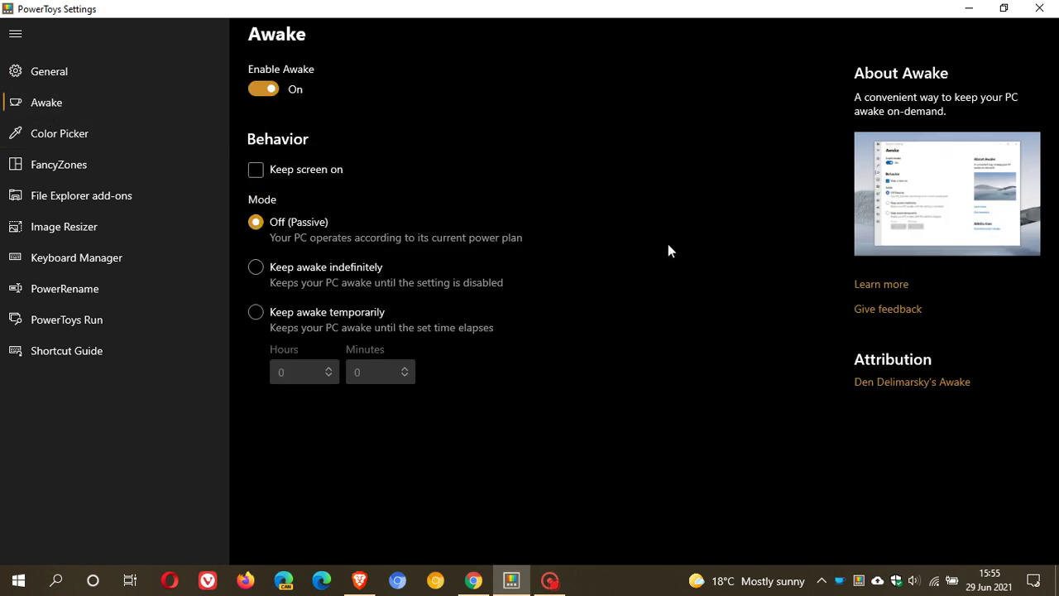
click(969, 7)
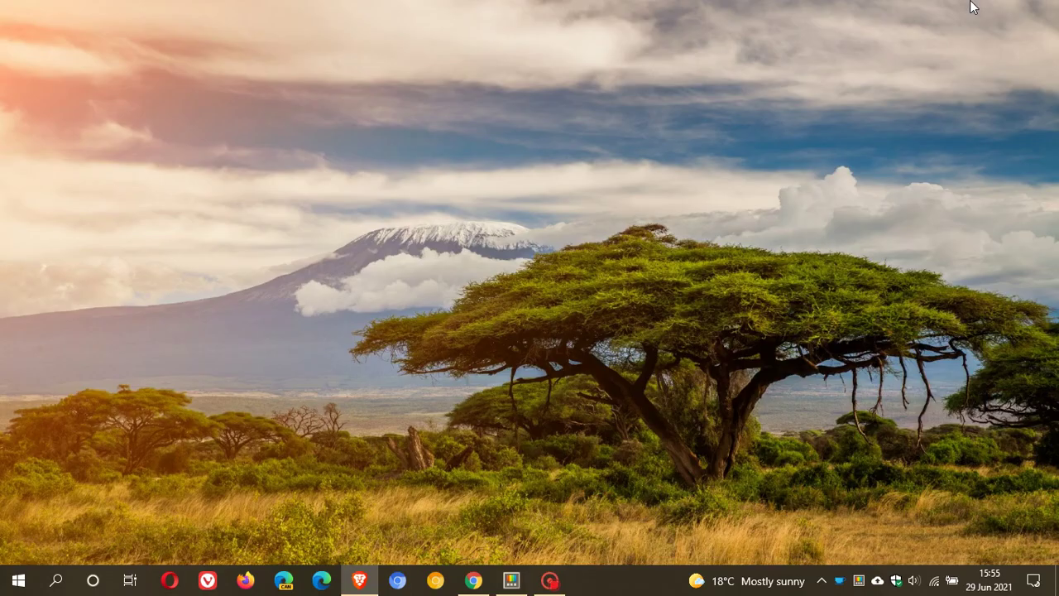